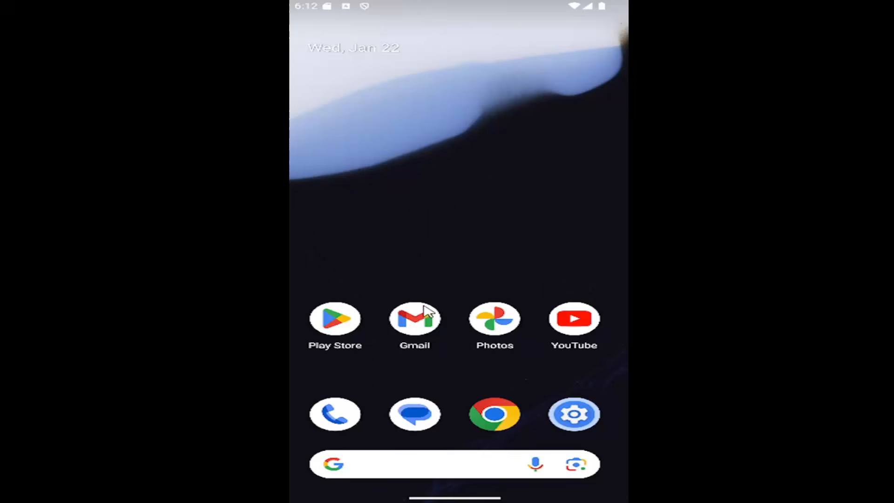
{"action": "scroll", "coordinate": [419, 135], "scroll_direction": "down", "scroll_amount": 2}
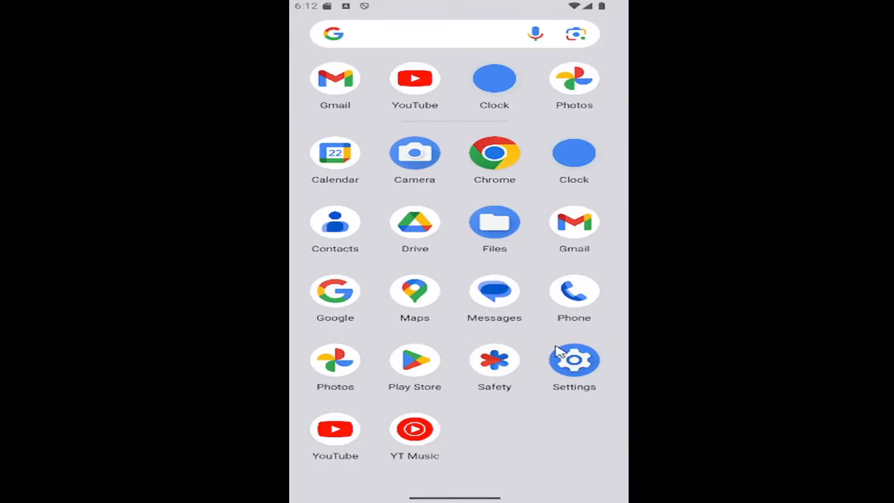
Launch the Settings app from the app drawer.
{"action": "left_click", "coordinate": [568, 369]}
{"action": "scroll", "coordinate": [435, 207], "scroll_direction": "down", "scroll_amount": 1}
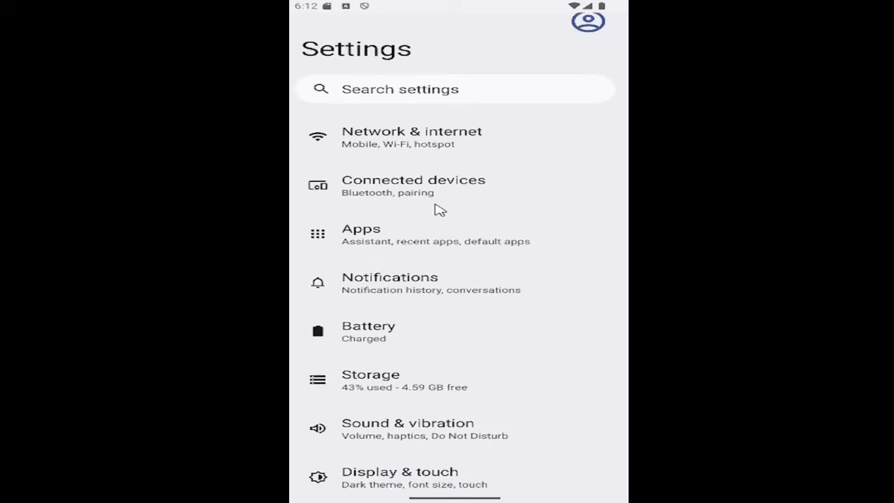
{"action": "scroll", "coordinate": [435, 203], "scroll_direction": "down", "scroll_amount": 3}
{"action": "scroll", "coordinate": [433, 336], "scroll_direction": "down", "scroll_amount": 1}
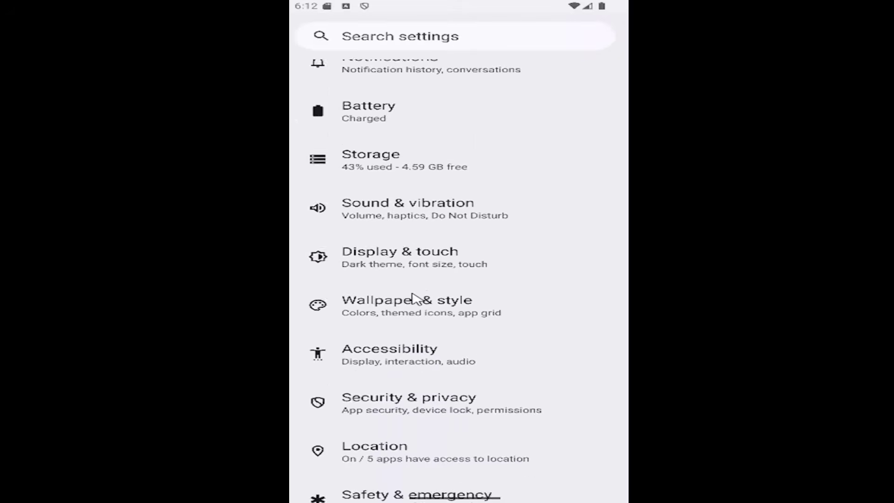
Go into the Security & privacy settings.
{"action": "left_click", "coordinate": [393, 404]}
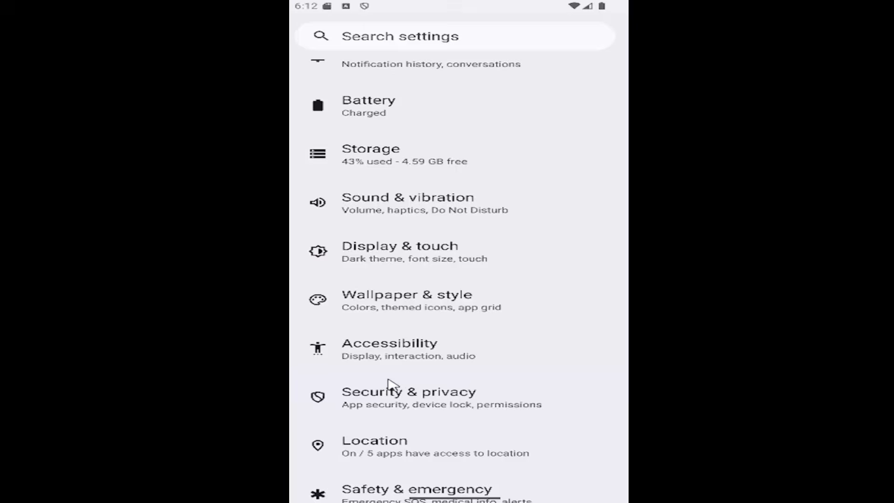
{"action": "left_click_drag", "start_coordinate": [409, 365], "coordinate": [410, 236]}
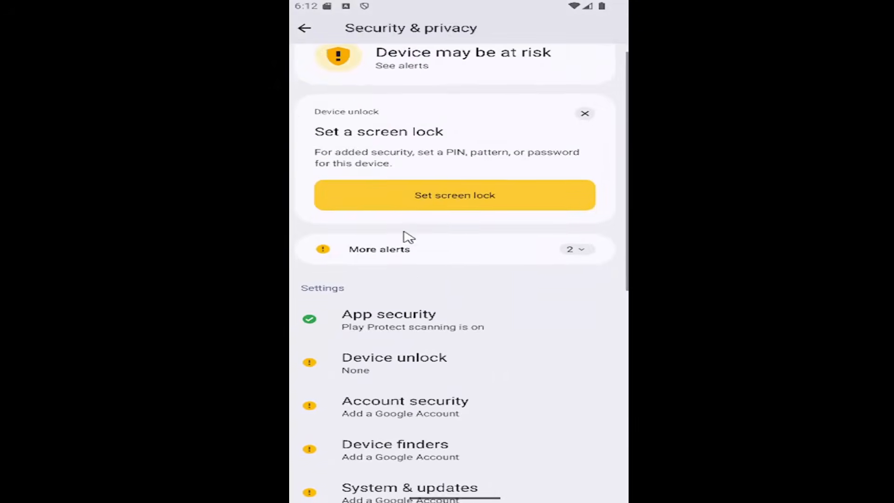
{"action": "left_click_drag", "start_coordinate": [405, 333], "coordinate": [393, 270]}
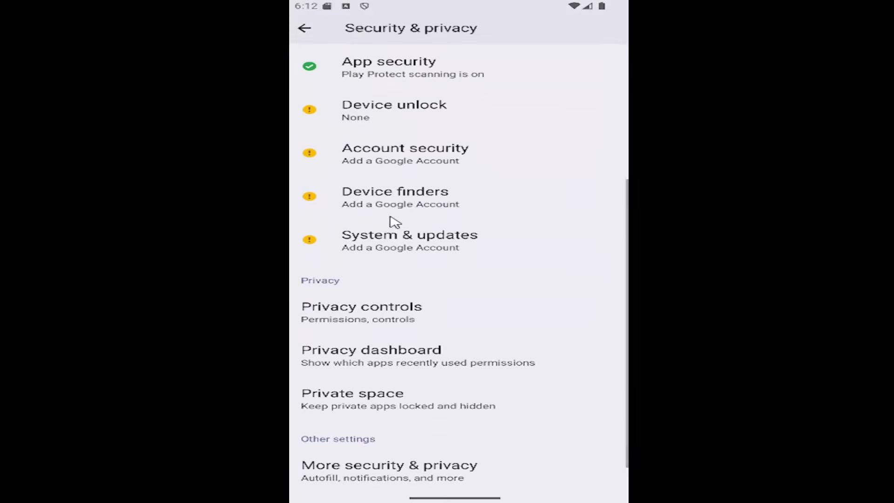
Set Notifications on lock screen to 'Show all notification content' under More security & privacy.
{"action": "left_click", "coordinate": [396, 477]}
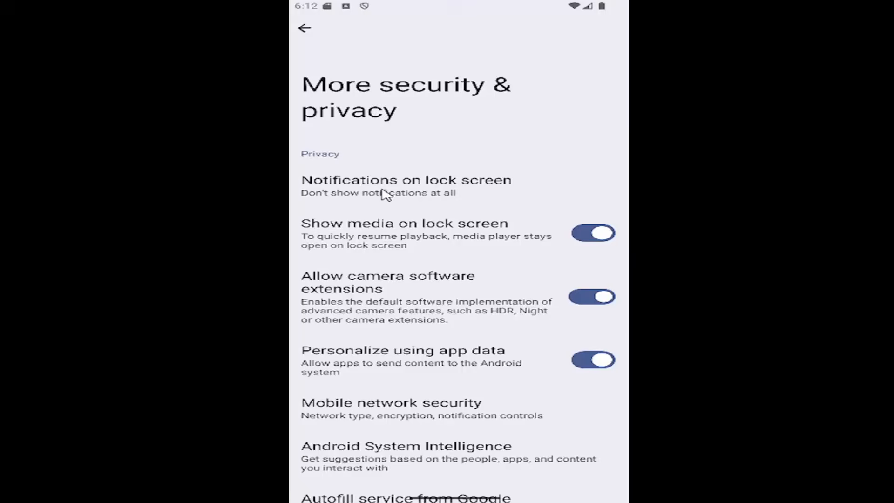
{"action": "left_click", "coordinate": [383, 194]}
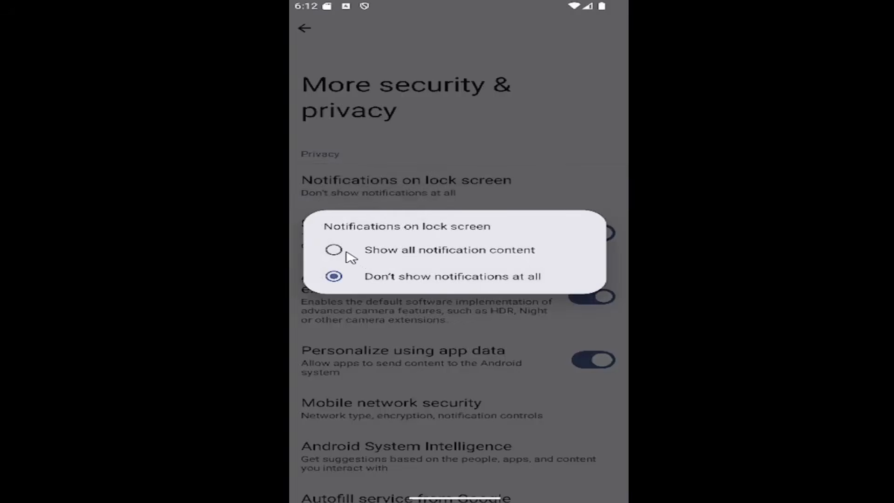
{"action": "left_click", "coordinate": [468, 258]}
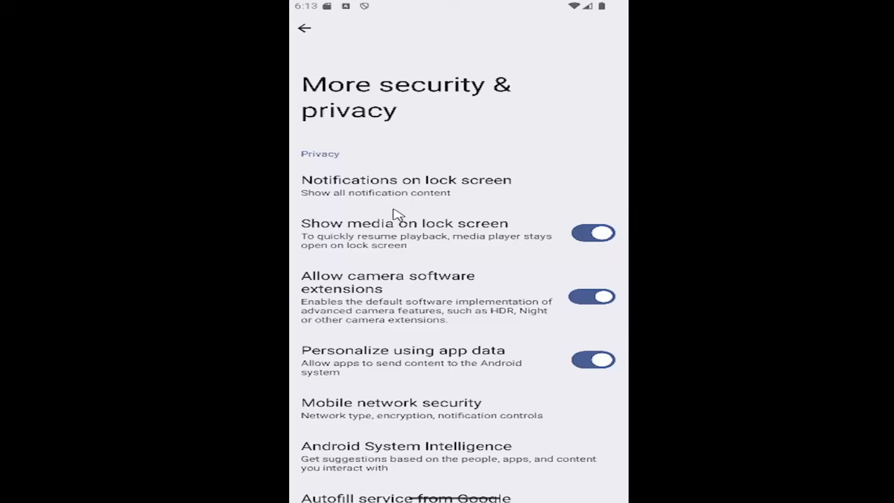
Back out of Settings and return to the home screen.
{"action": "key", "text": "Escape"}
{"action": "key", "text": "Escape"}
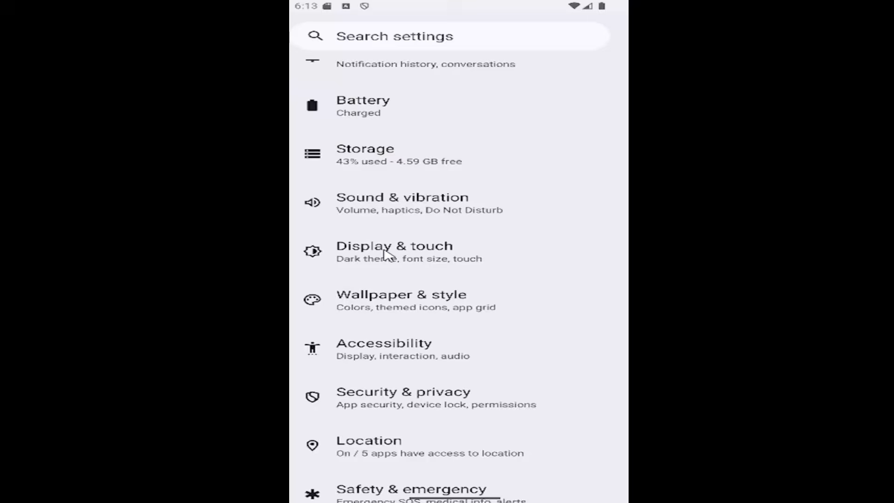
{"action": "scroll", "coordinate": [442, 391], "scroll_direction": "up", "scroll_amount": 1}
{"action": "scroll", "coordinate": [425, 381], "scroll_direction": "up", "scroll_amount": 4}
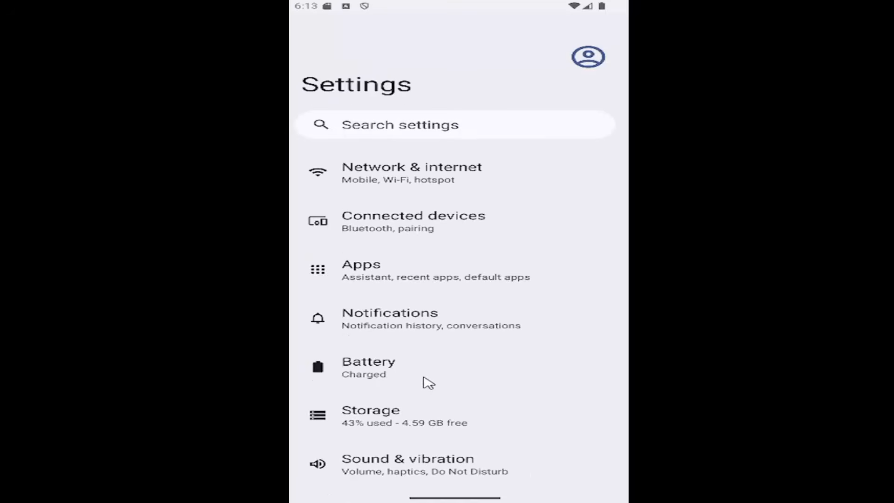
{"action": "key", "text": "Escape"}
{"action": "key", "text": "Escape"}
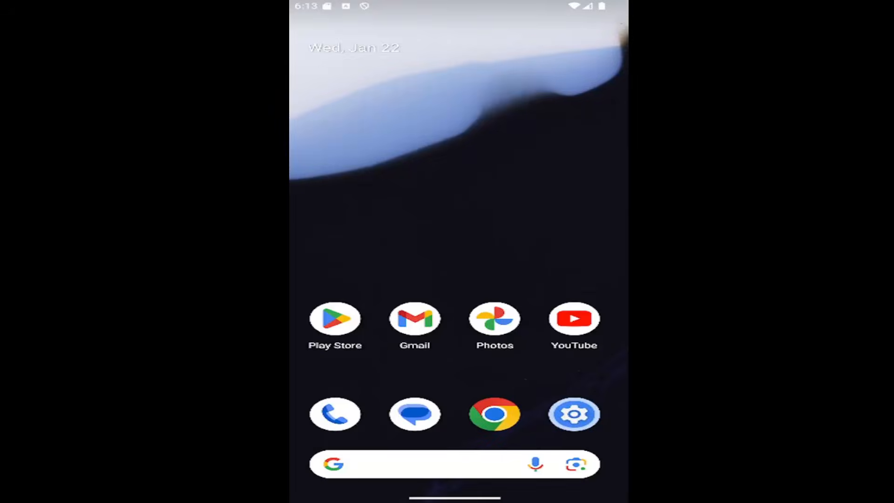